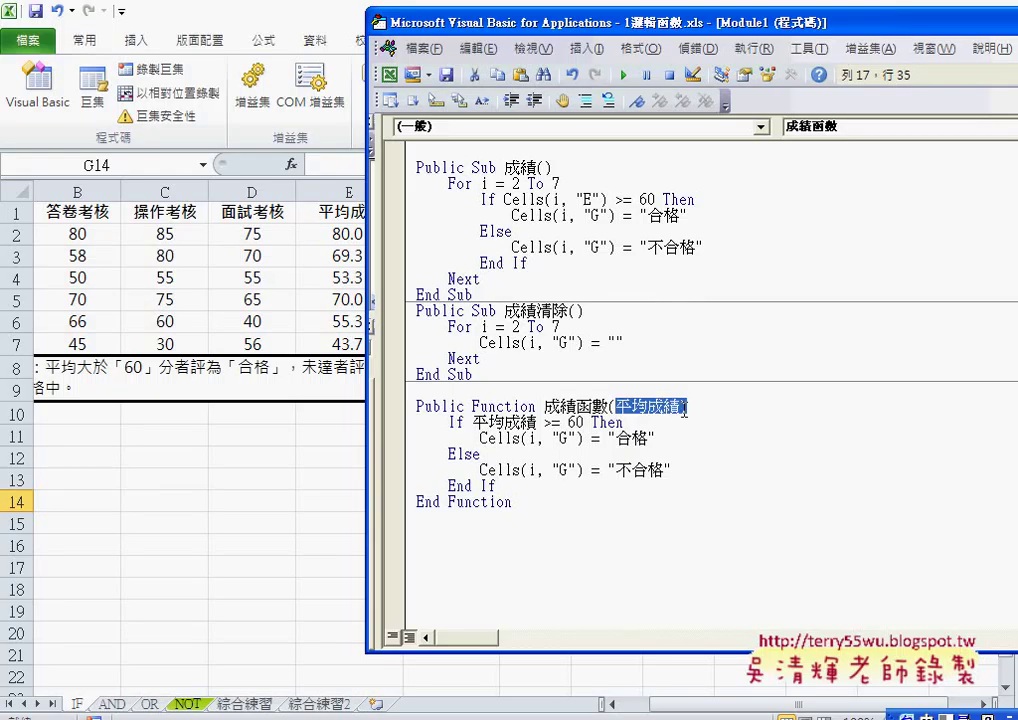
# Point out the 平均成績 parameter and the If condition 平均成績 >= 60 in the code
pyautogui.click(683, 412)
pyautogui.moveTo(474, 419); pyautogui.dragTo(537, 421)
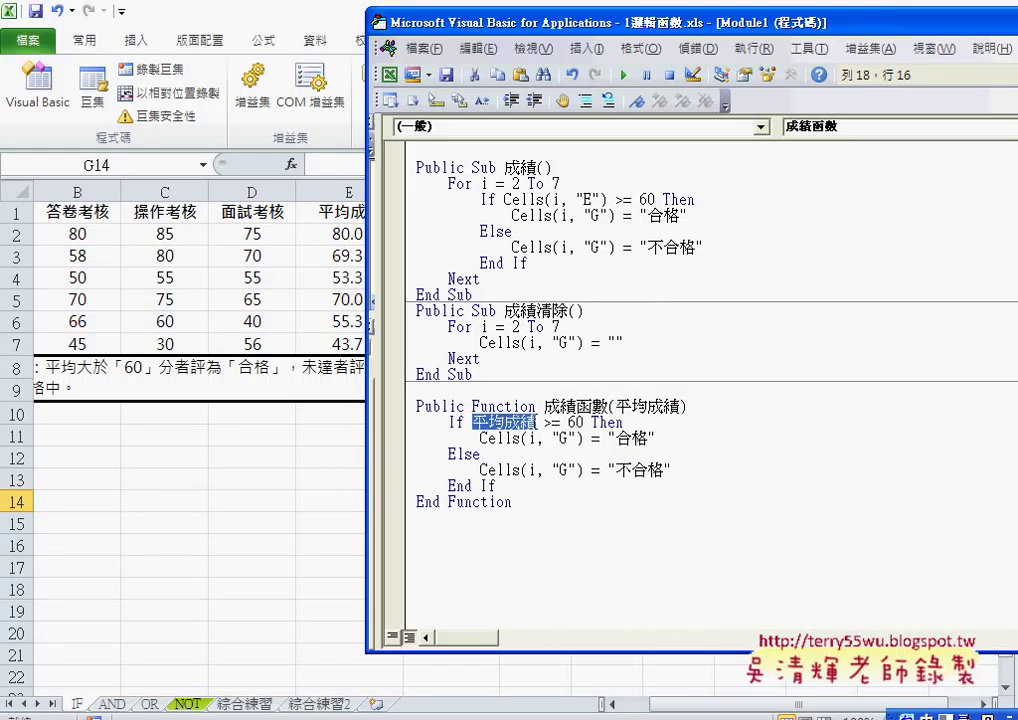
pyautogui.click(471, 420)
pyautogui.moveTo(471, 420)
pyautogui.mouseDown()
pyautogui.moveTo(584, 422)
pyautogui.moveTo(567, 441)
pyautogui.moveTo(486, 447)
pyautogui.mouseUp()
pyautogui.click(561, 438)
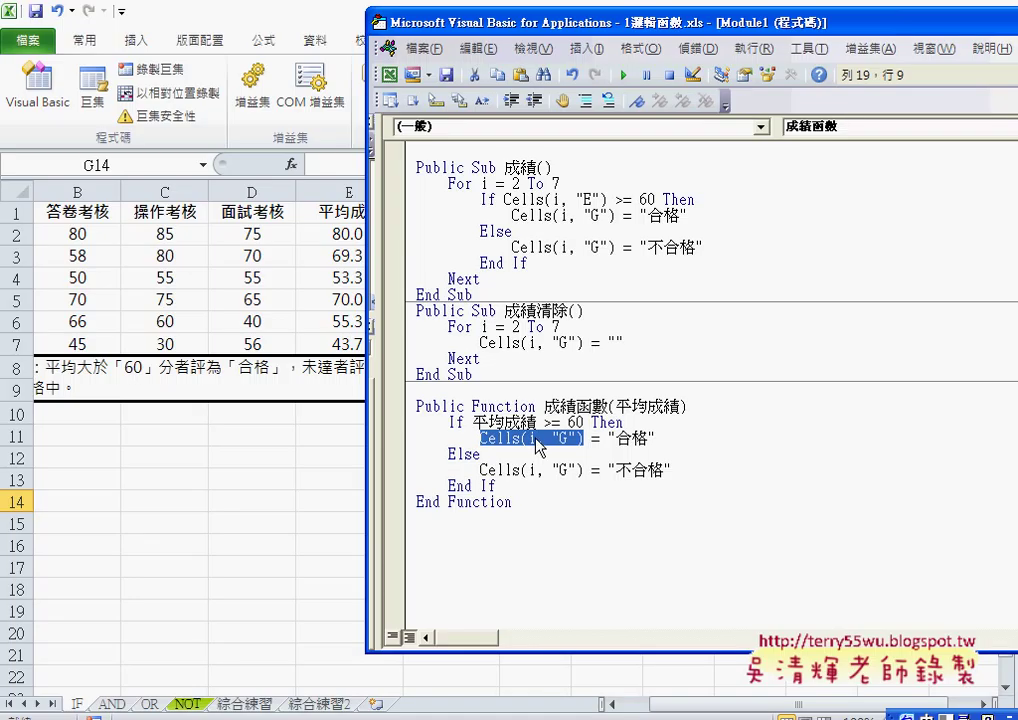
# Replace Cells(i, "G") in the Then branch with 成績函數 so it returns "合格"
pyautogui.moveTo(545, 406); pyautogui.dragTo(609, 406)
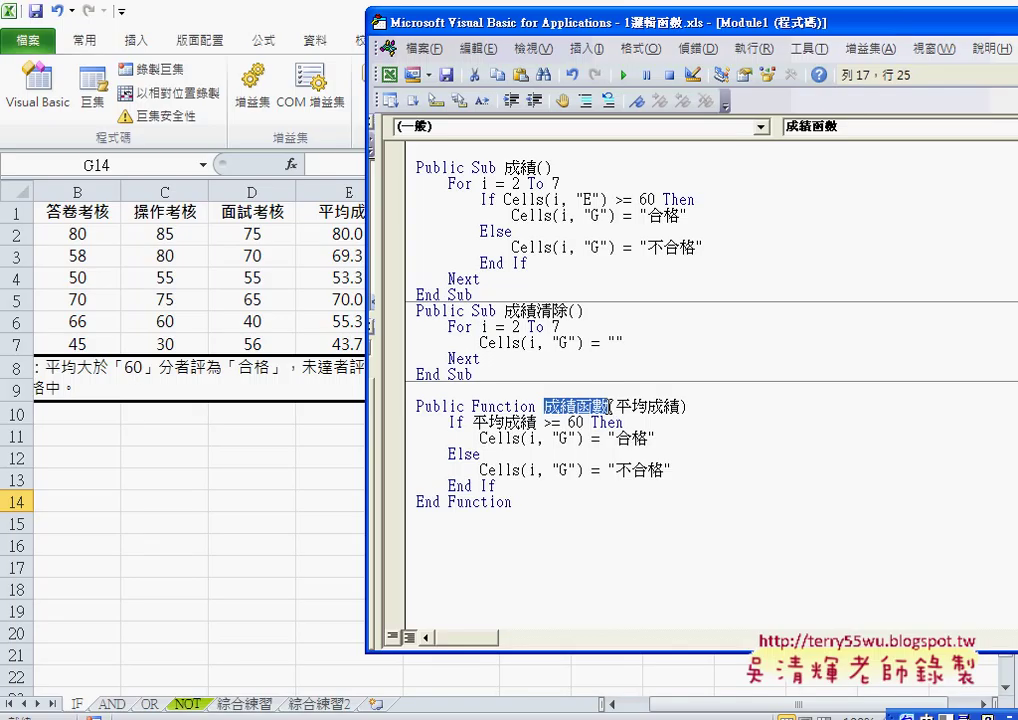
pyautogui.moveTo(481, 438); pyautogui.dragTo(584, 441)
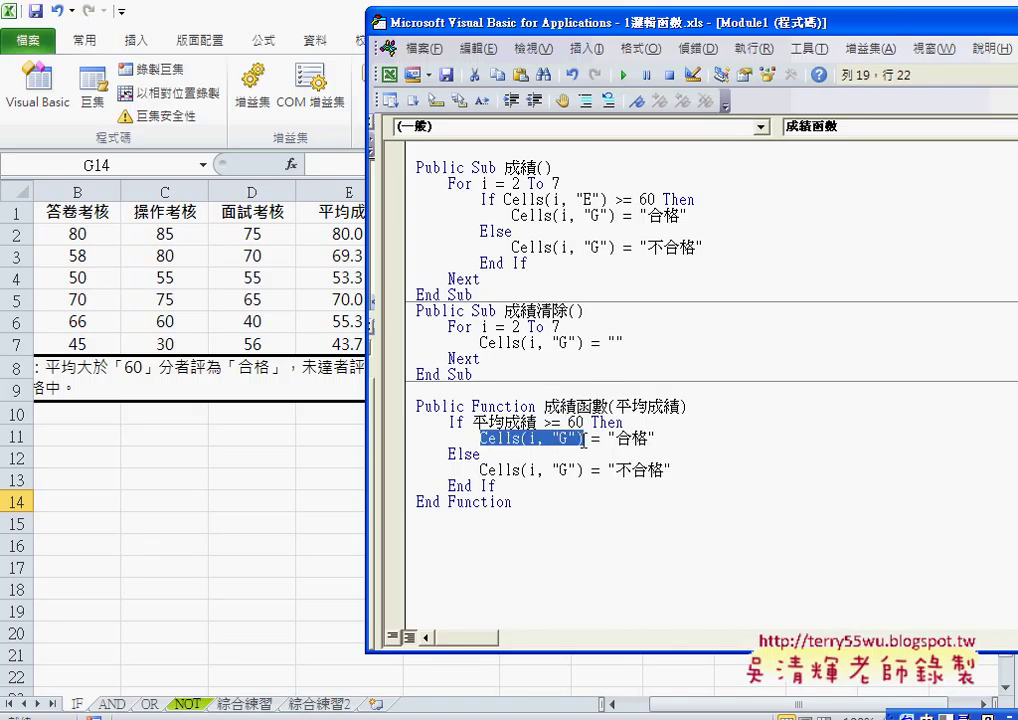
pyautogui.write('成績函數')
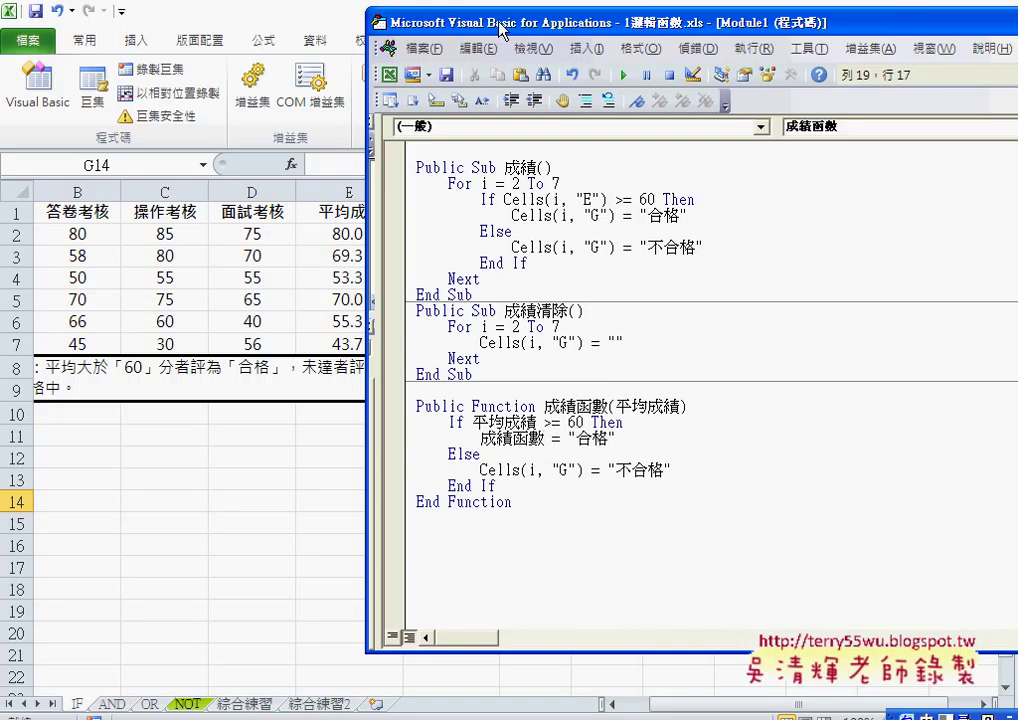
pyautogui.moveTo(500, 28); pyautogui.dragTo(725, 66)
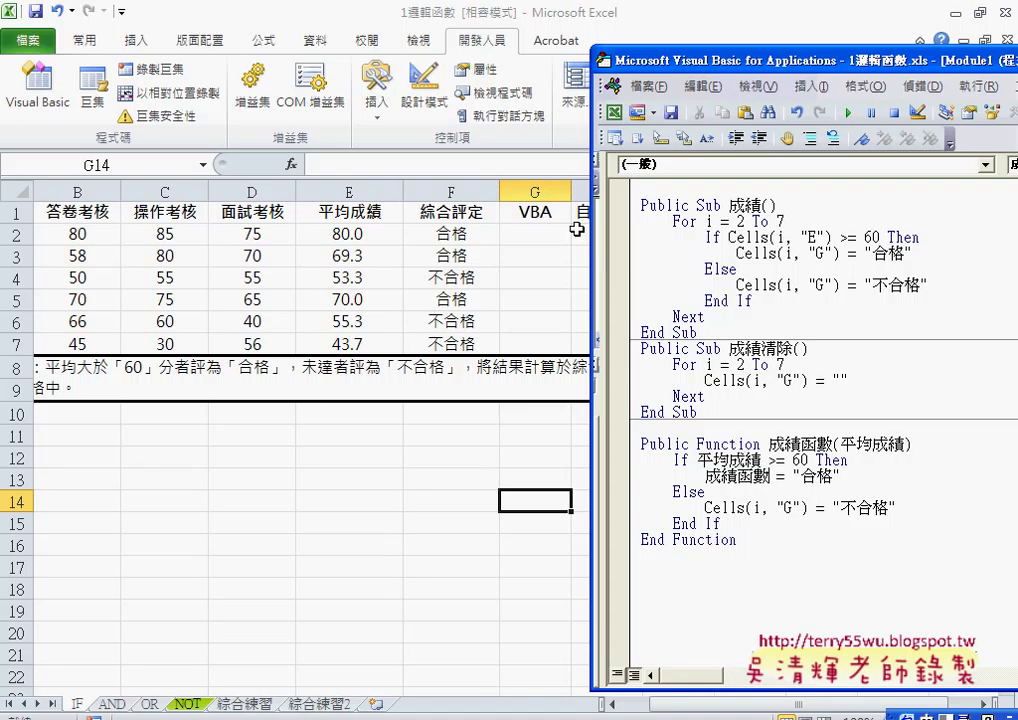
# Paste 成績函數 over Cells(i, "G") on the Else line so it returns "不合格"
pyautogui.moveTo(705, 476); pyautogui.dragTo(769, 476)
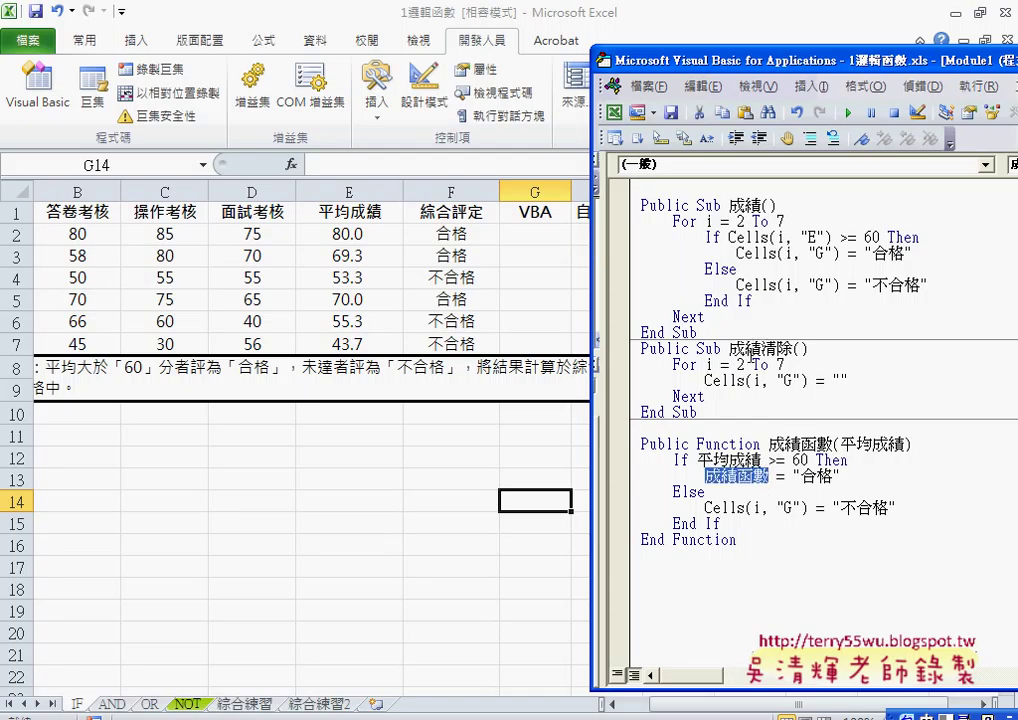
pyautogui.moveTo(705, 507); pyautogui.dragTo(808, 507)
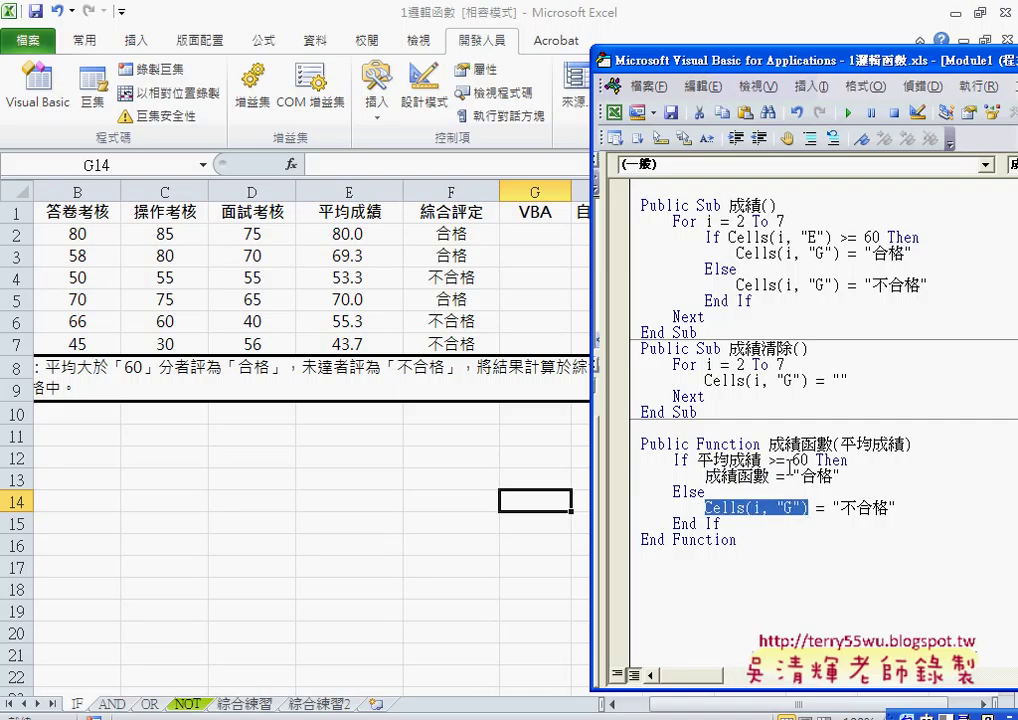
pyautogui.write('成績函數')
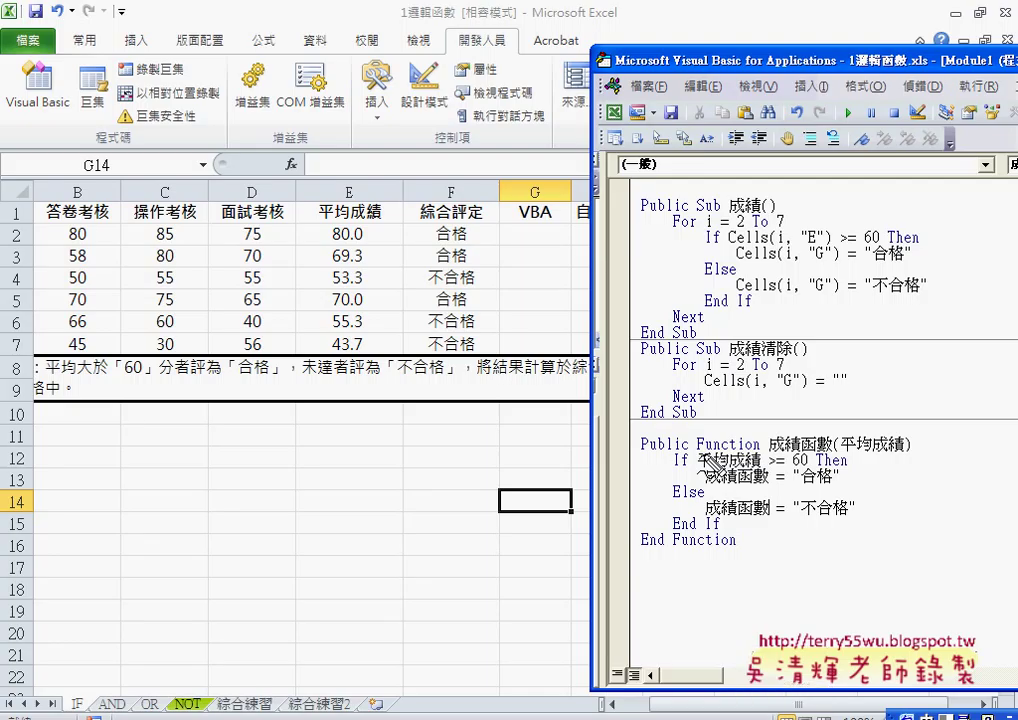
pyautogui.moveTo(702, 454); pyautogui.dragTo(832, 452)
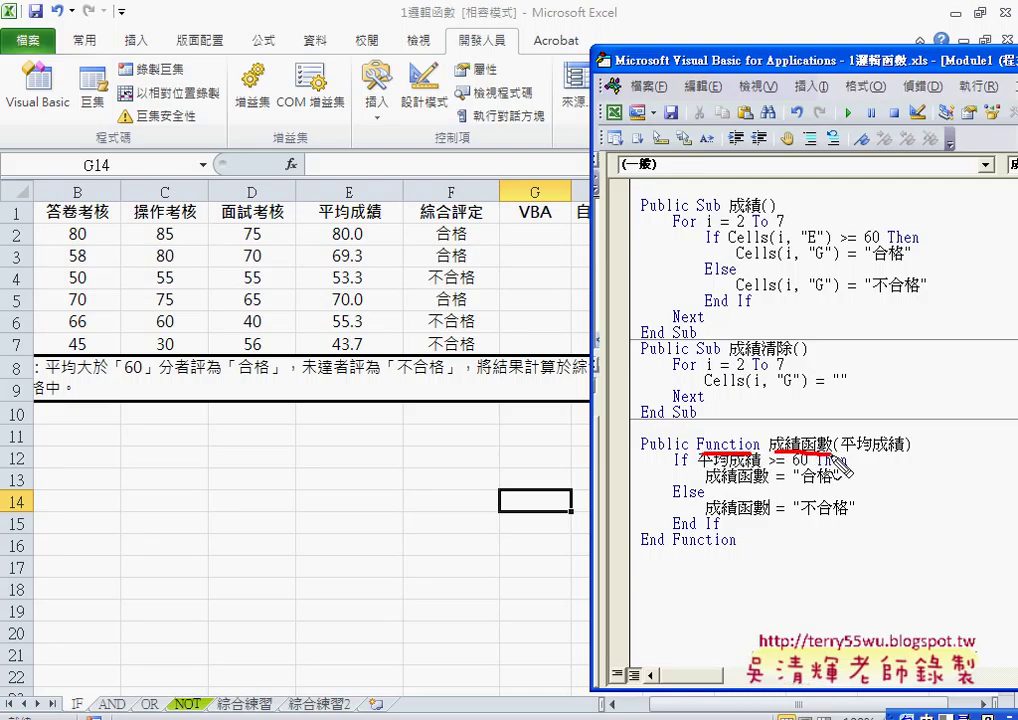
pyautogui.moveTo(842, 452); pyautogui.dragTo(897, 452)
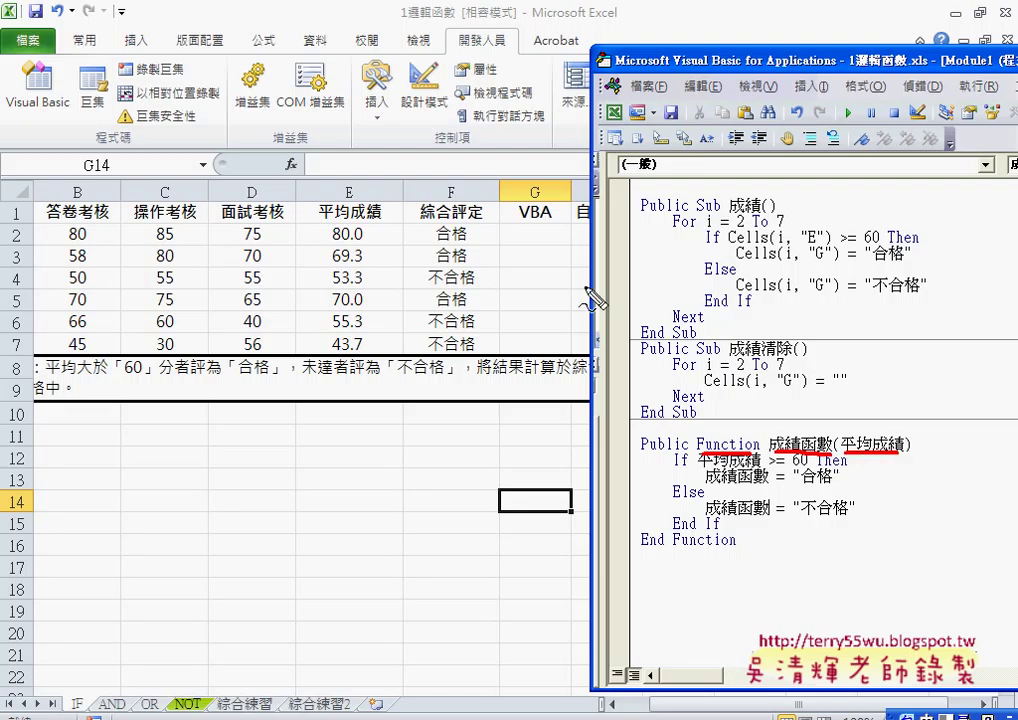
pyautogui.moveTo(312, 214); pyautogui.dragTo(392, 212)
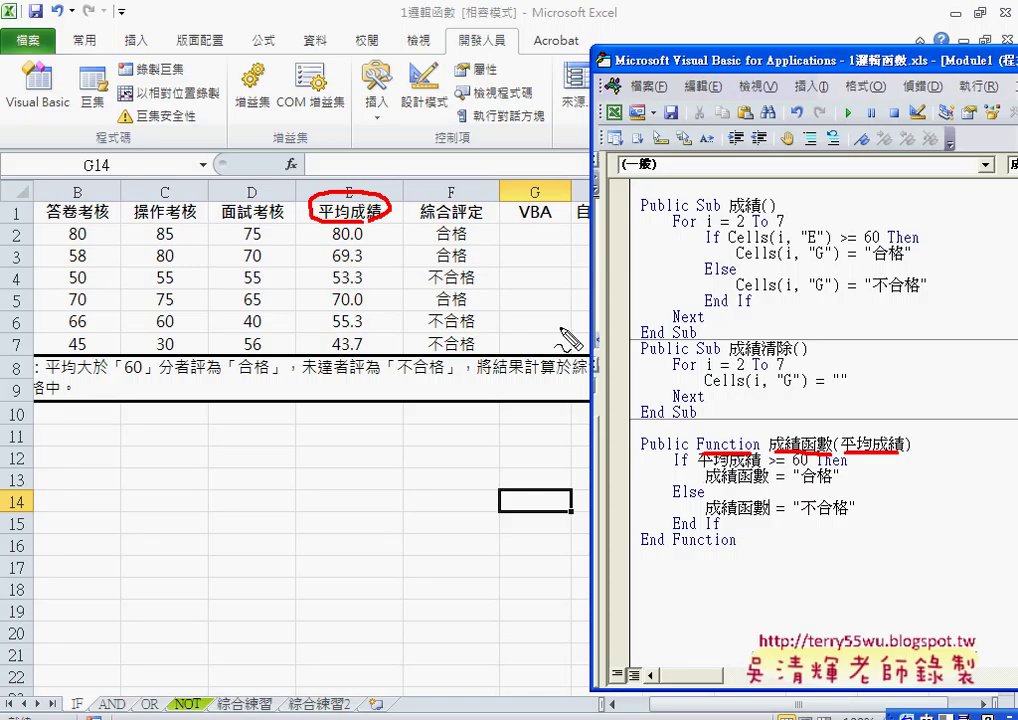
pyautogui.moveTo(700, 467); pyautogui.dragTo(757, 468)
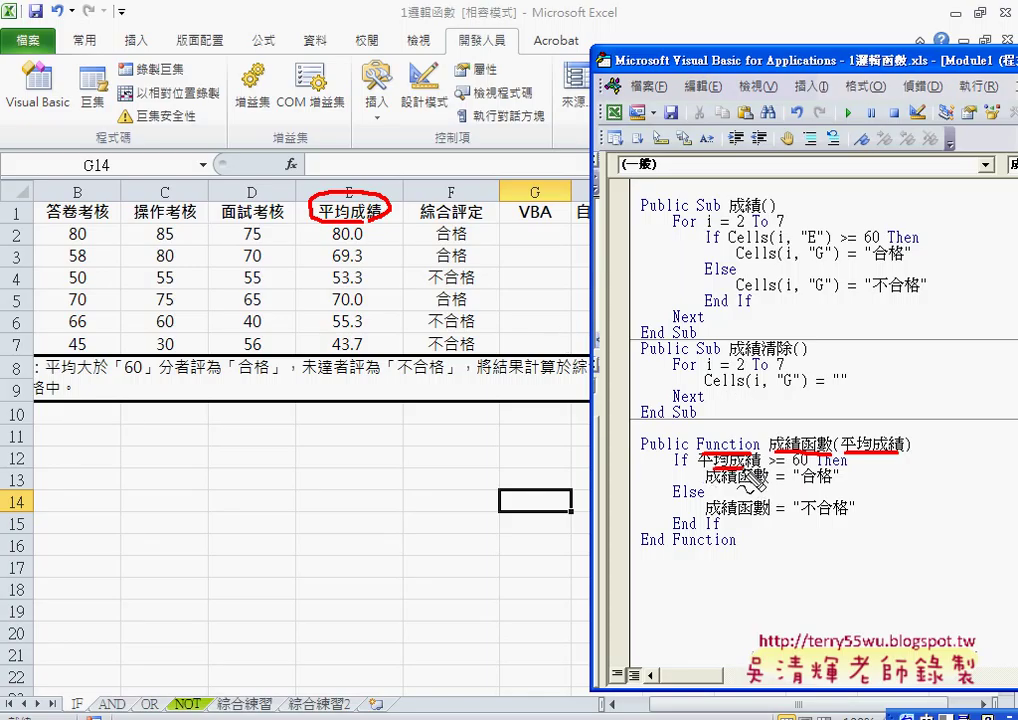
pyautogui.moveTo(798, 487)
pyautogui.mouseDown()
pyautogui.moveTo(838, 487)
pyautogui.moveTo(752, 489)
pyautogui.mouseUp()
pyautogui.moveTo(691, 478)
pyautogui.mouseDown()
pyautogui.moveTo(770, 443)
pyautogui.moveTo(606, 242)
pyautogui.mouseUp()
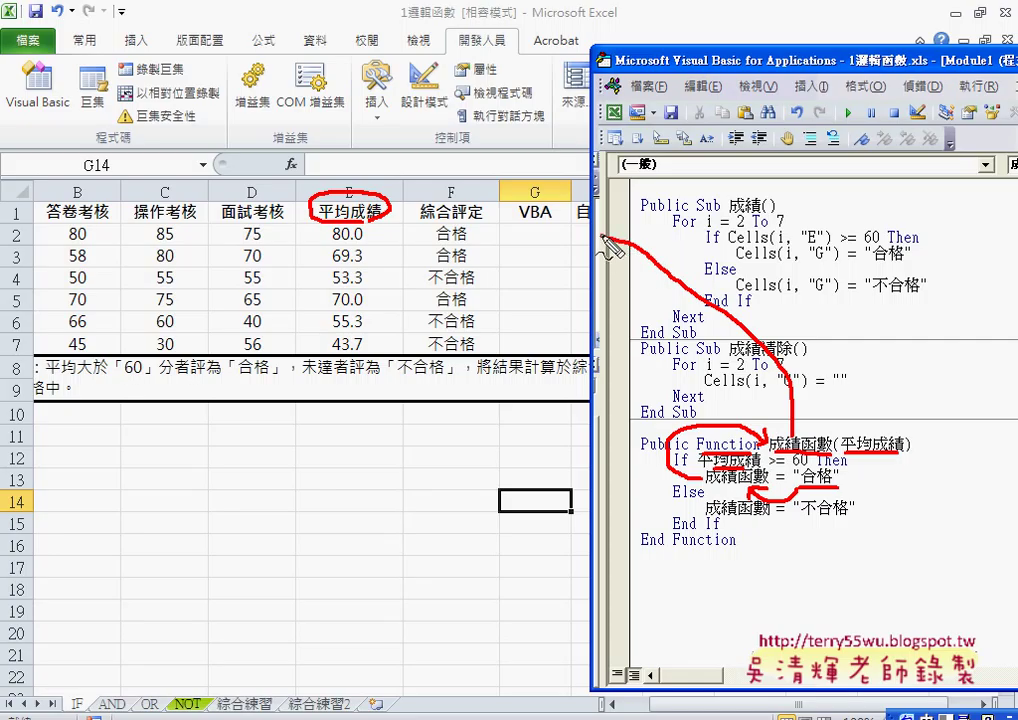
pyautogui.moveTo(604, 240); pyautogui.dragTo(590, 250)
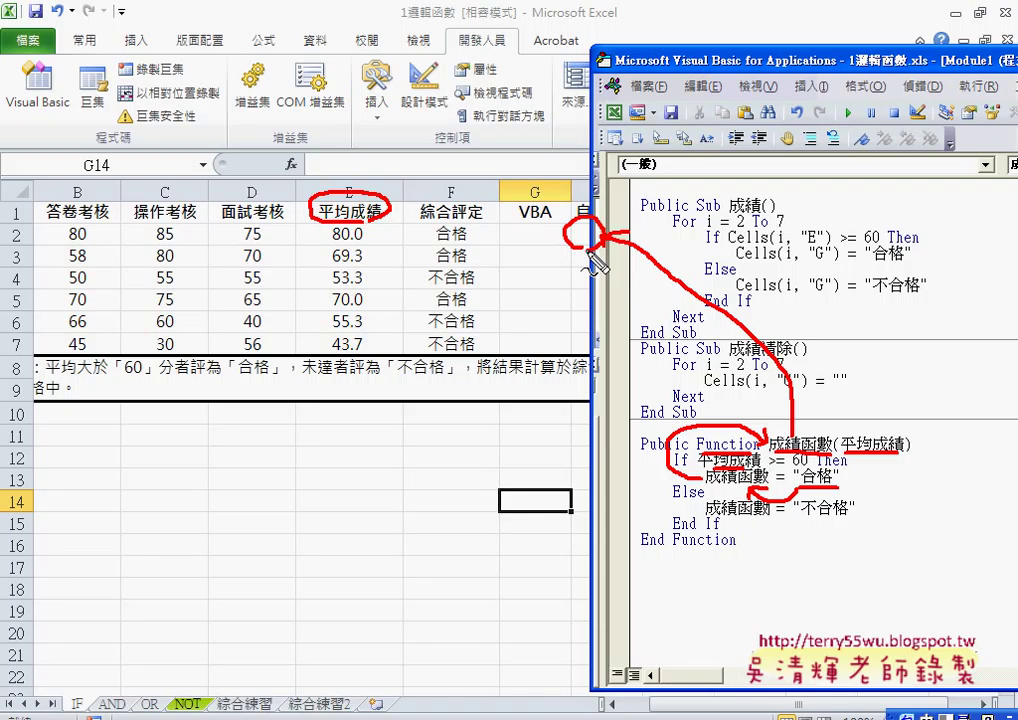
pyautogui.press('Escape')
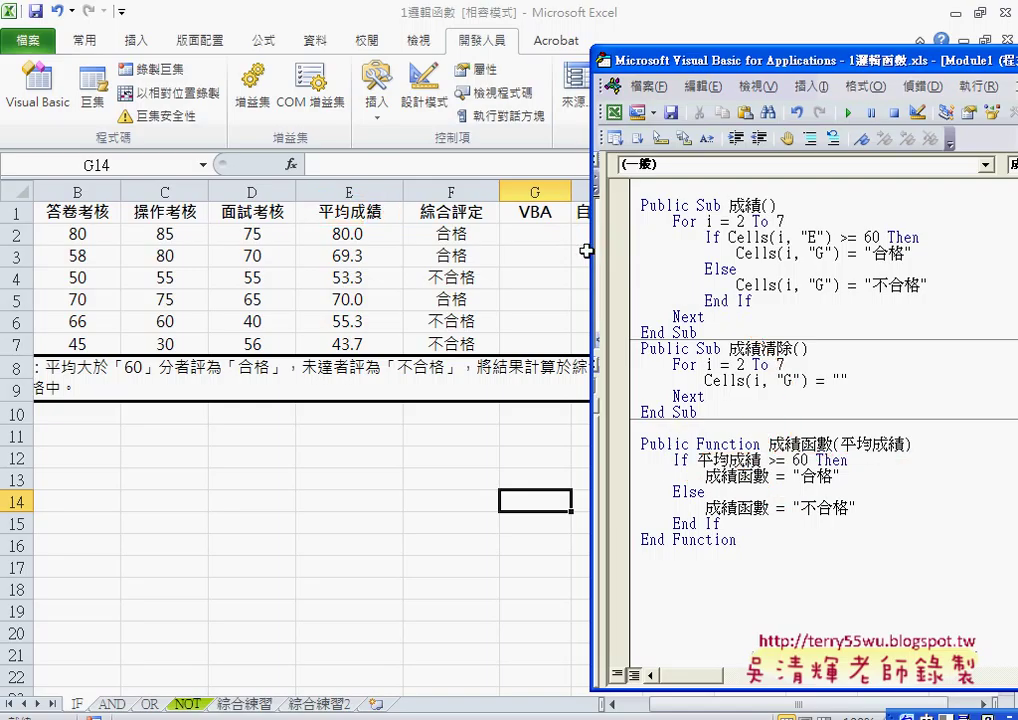
# Enter =成績函數(E2) in H2 through Insert Function, showing 合格
pyautogui.hotkey('alt', 'F11')
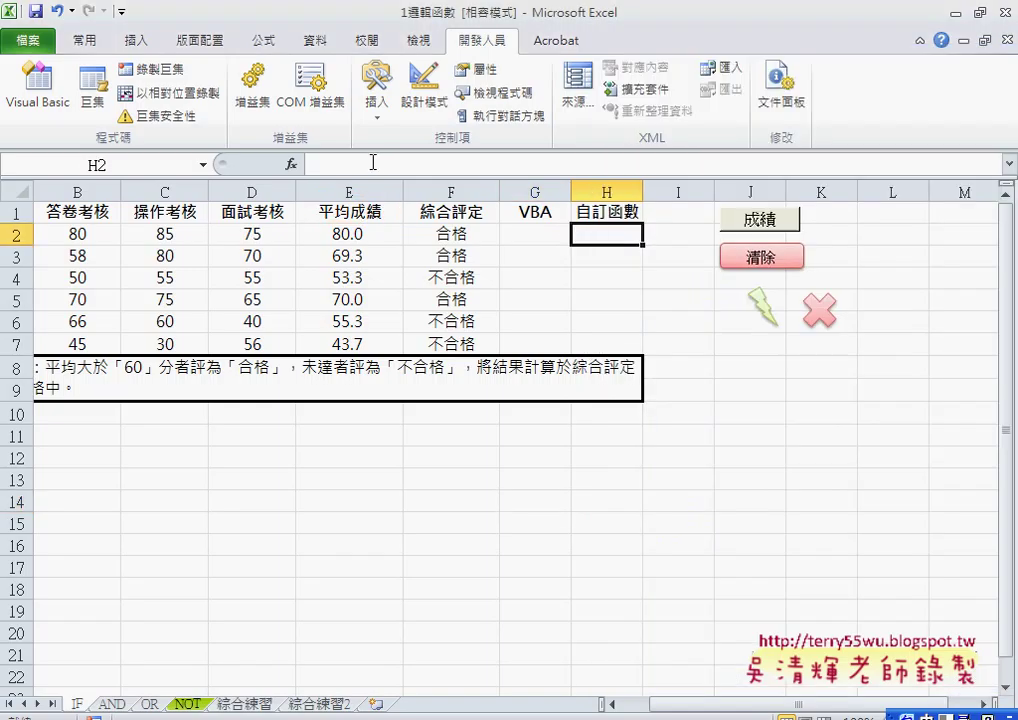
pyautogui.click(291, 163)
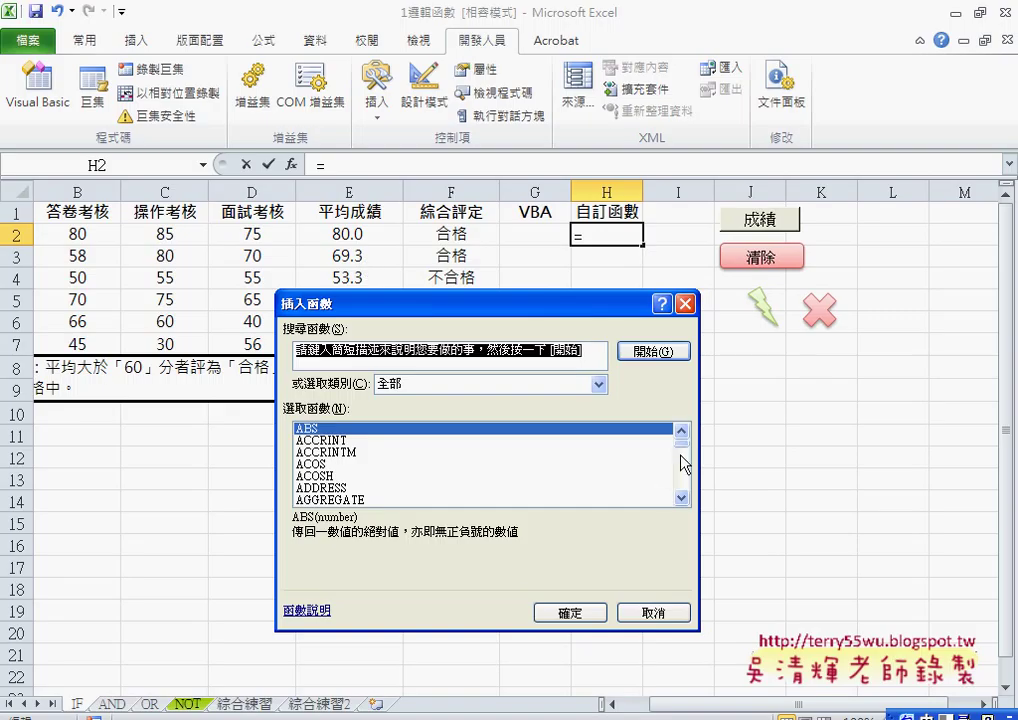
pyautogui.moveTo(683, 452); pyautogui.dragTo(681, 495)
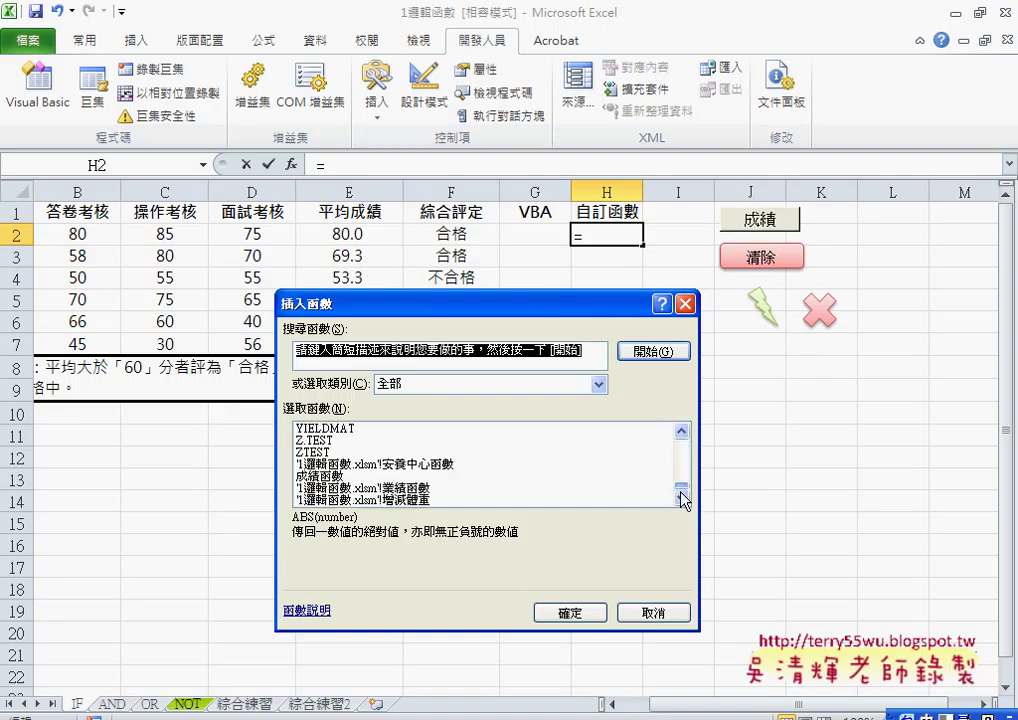
pyautogui.click(330, 477)
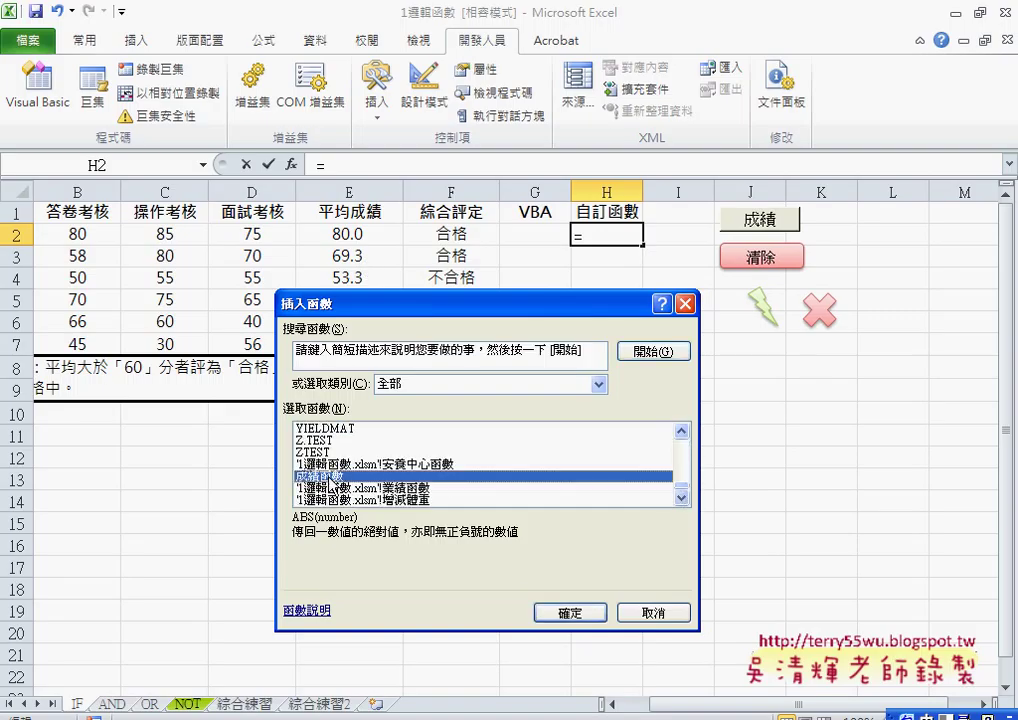
pyautogui.click(576, 614)
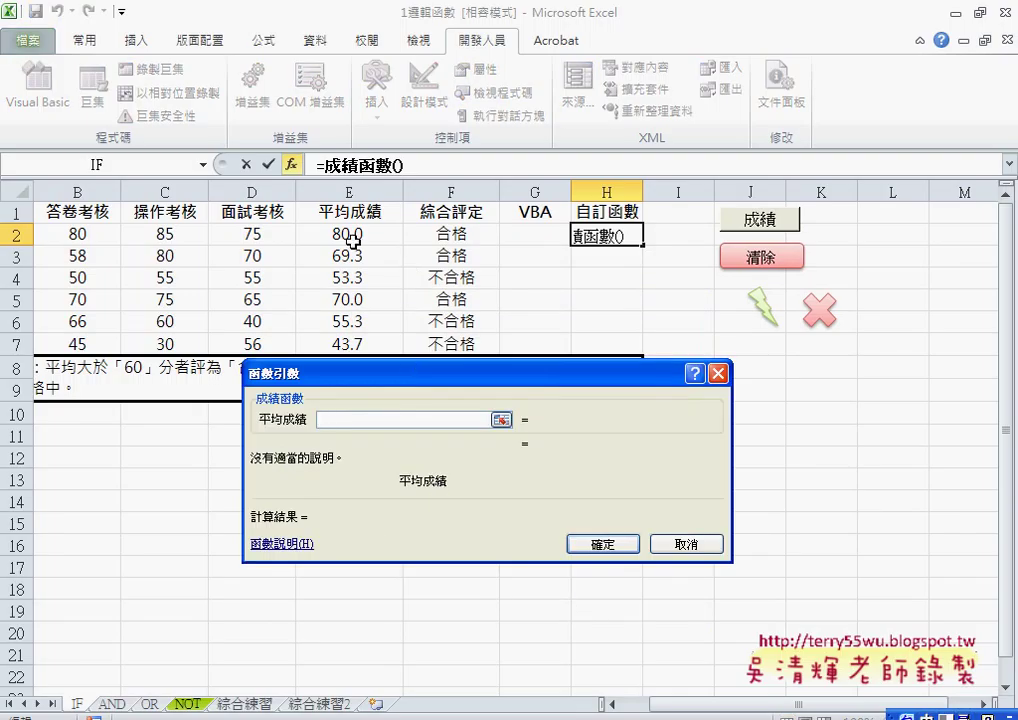
pyautogui.click(349, 235)
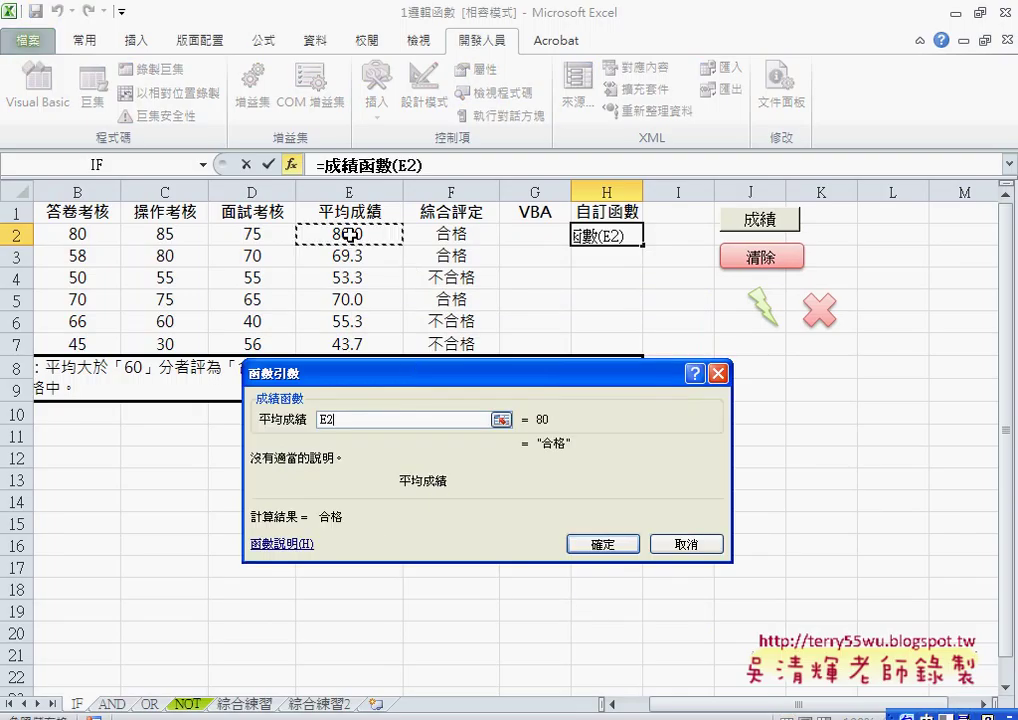
pyautogui.click(600, 544)
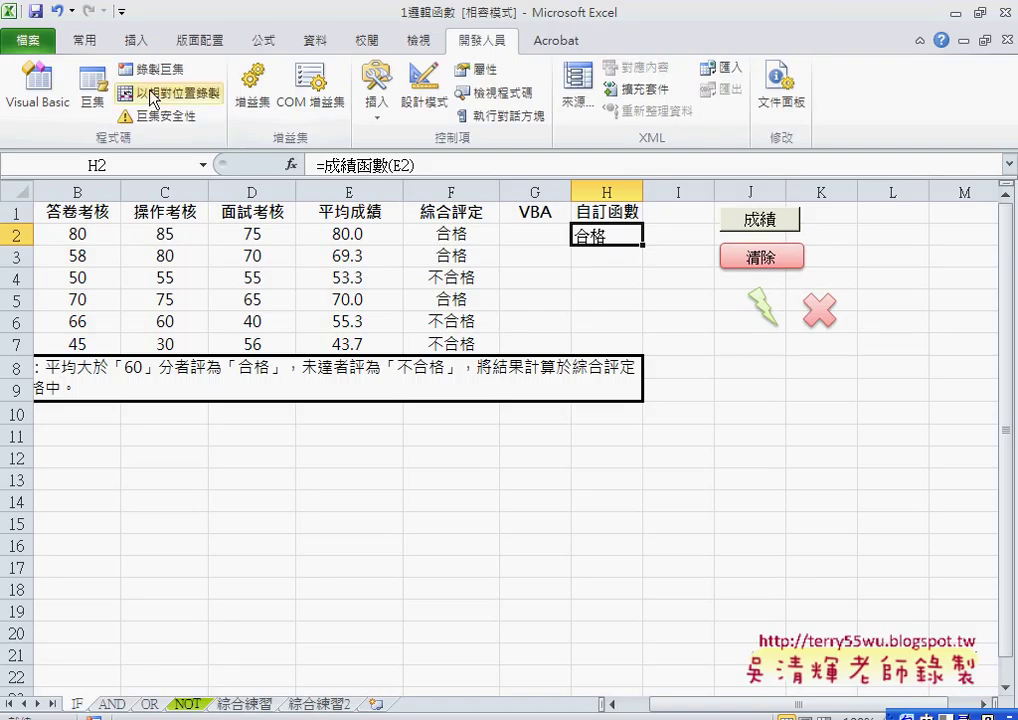
# Centre H2 and fill its 成績函數 formula down to H7
pyautogui.click(93, 47)
pyautogui.click(372, 108)
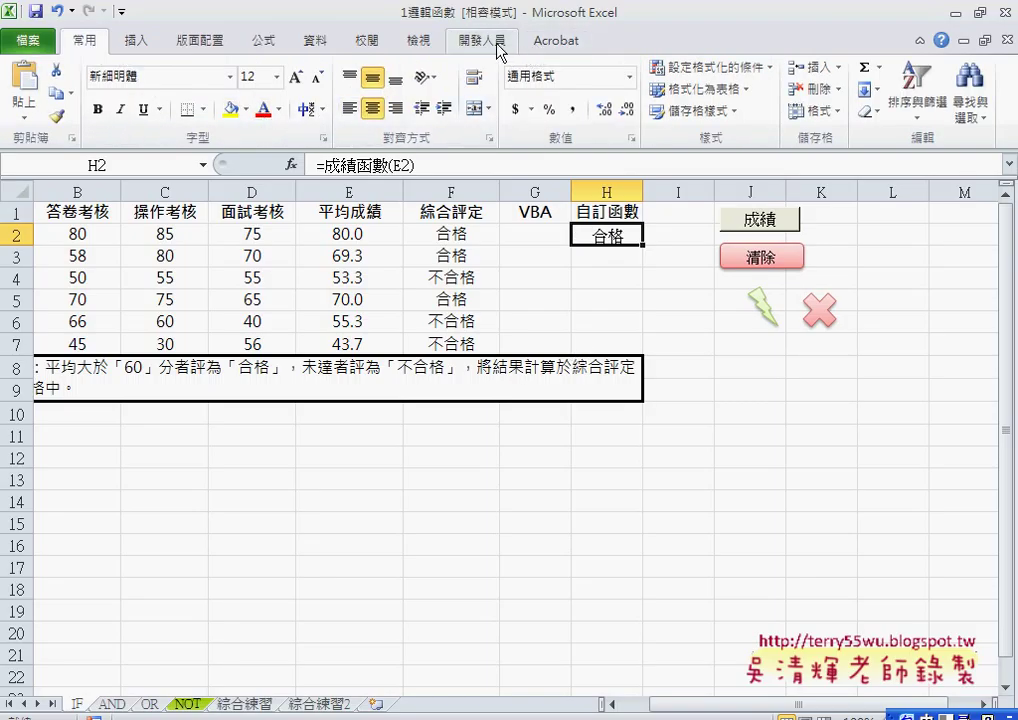
pyautogui.moveTo(643, 244); pyautogui.dragTo(643, 350)
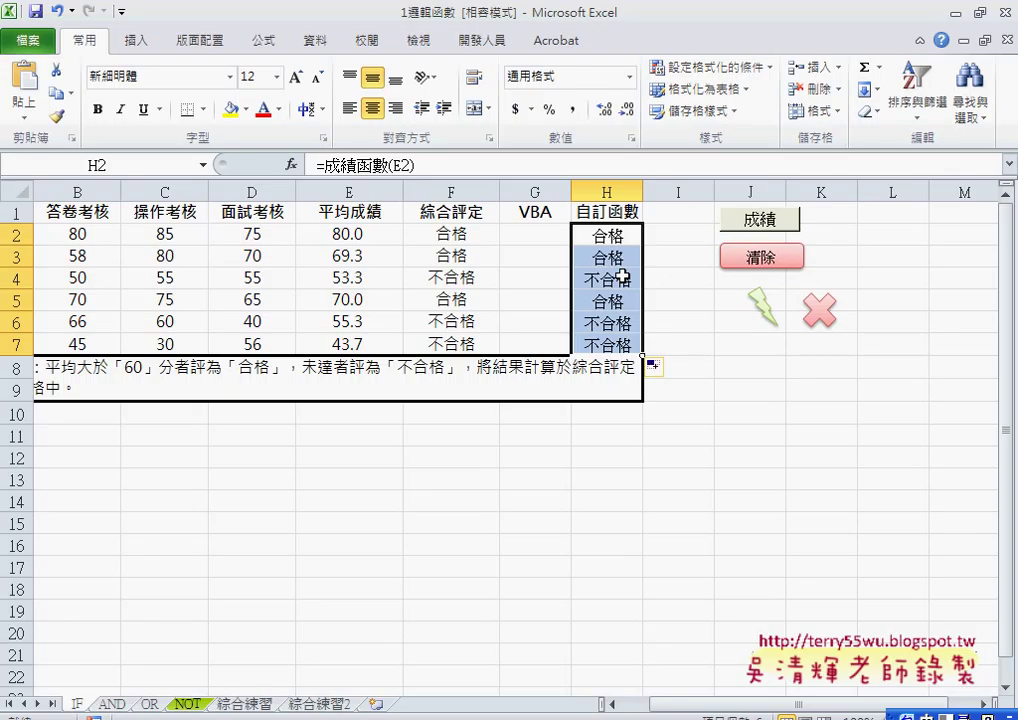
pyautogui.click(615, 235)
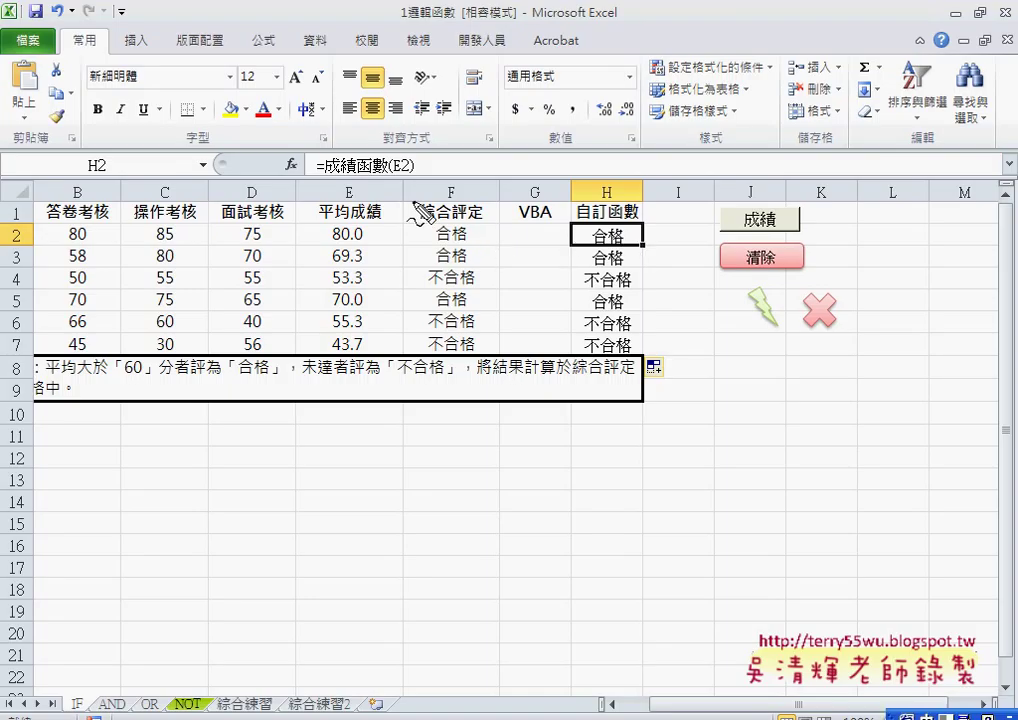
# Annotate E2's 80.0 average and the function name in H2's formula, then clear the marks
pyautogui.moveTo(362, 248); pyautogui.dragTo(364, 232)
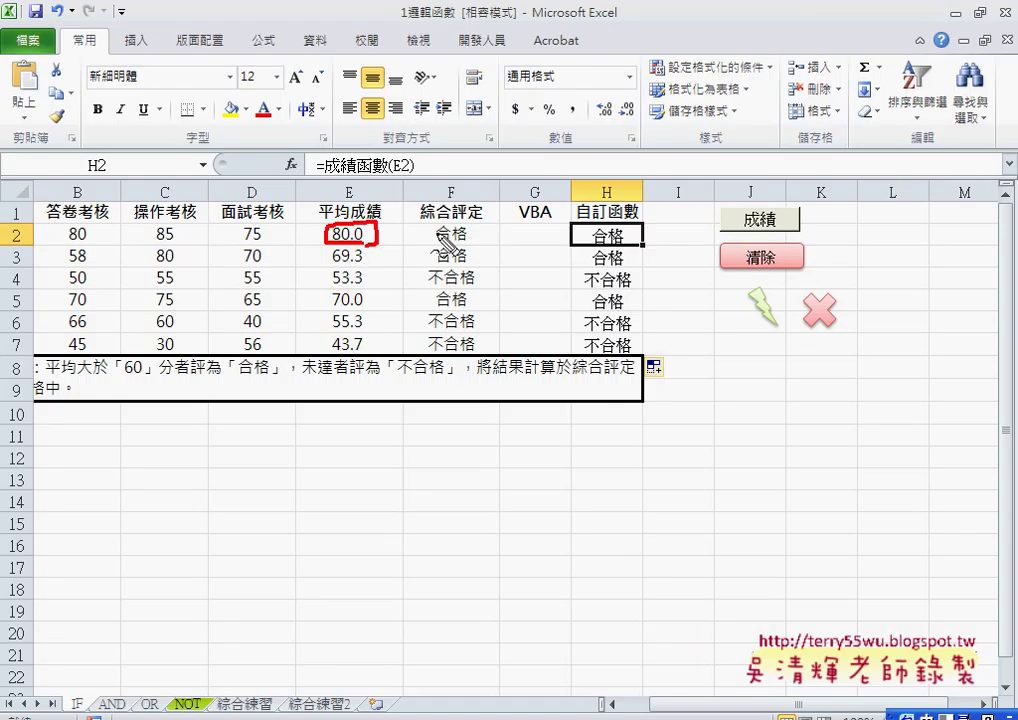
pyautogui.moveTo(561, 234)
pyautogui.mouseDown()
pyautogui.moveTo(478, 188)
pyautogui.moveTo(417, 170)
pyautogui.mouseUp()
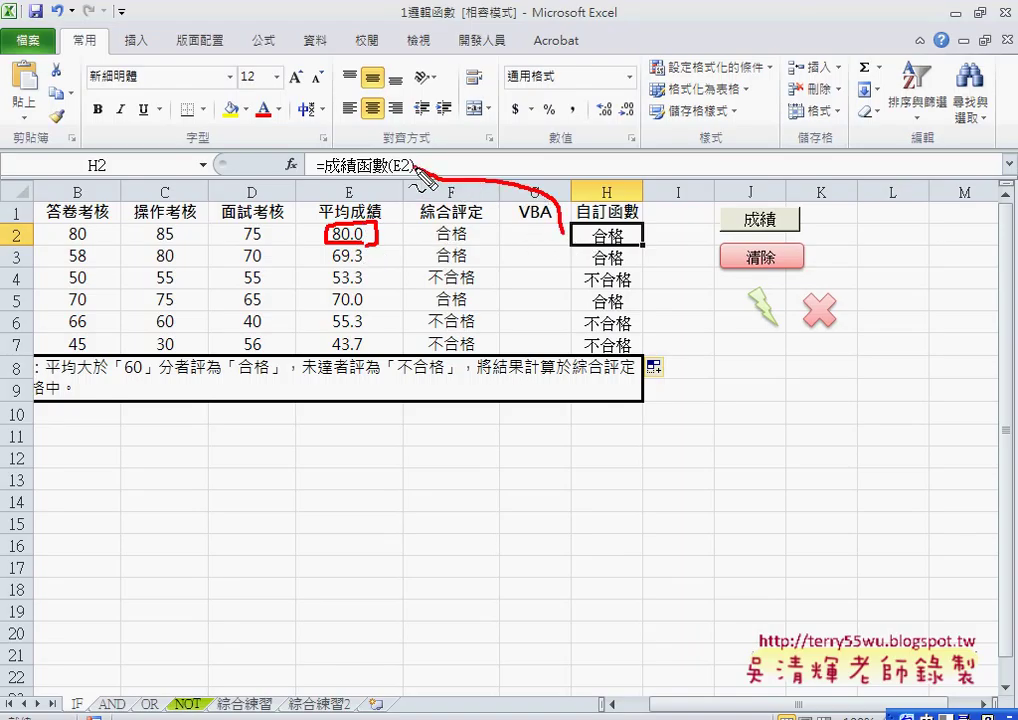
pyautogui.moveTo(338, 178); pyautogui.dragTo(408, 173)
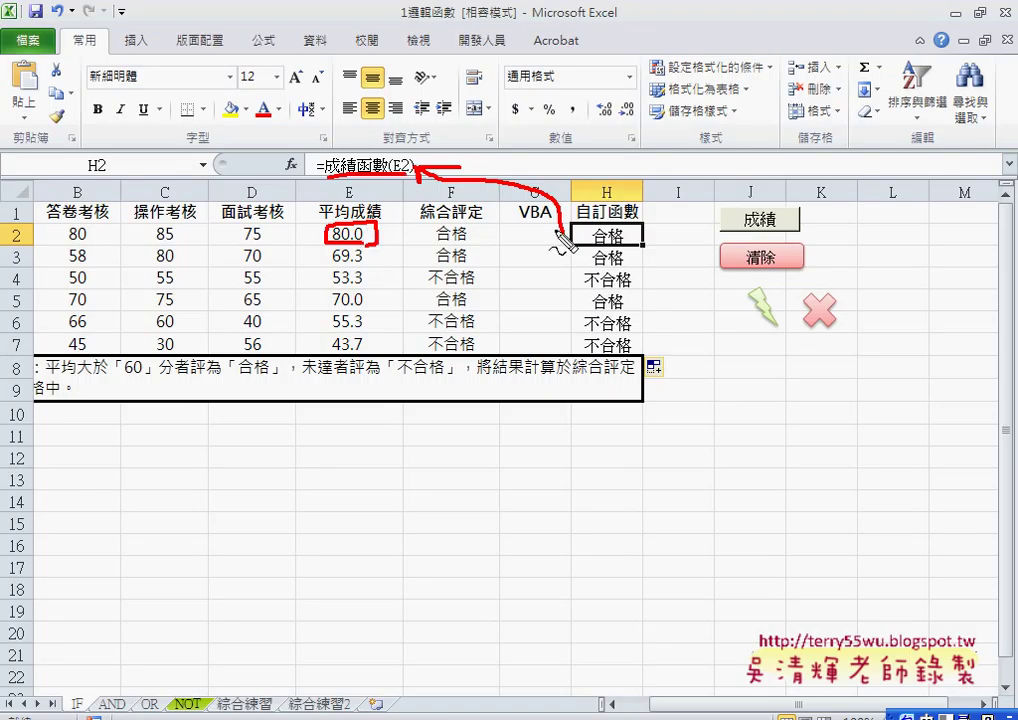
pyautogui.press('Escape')
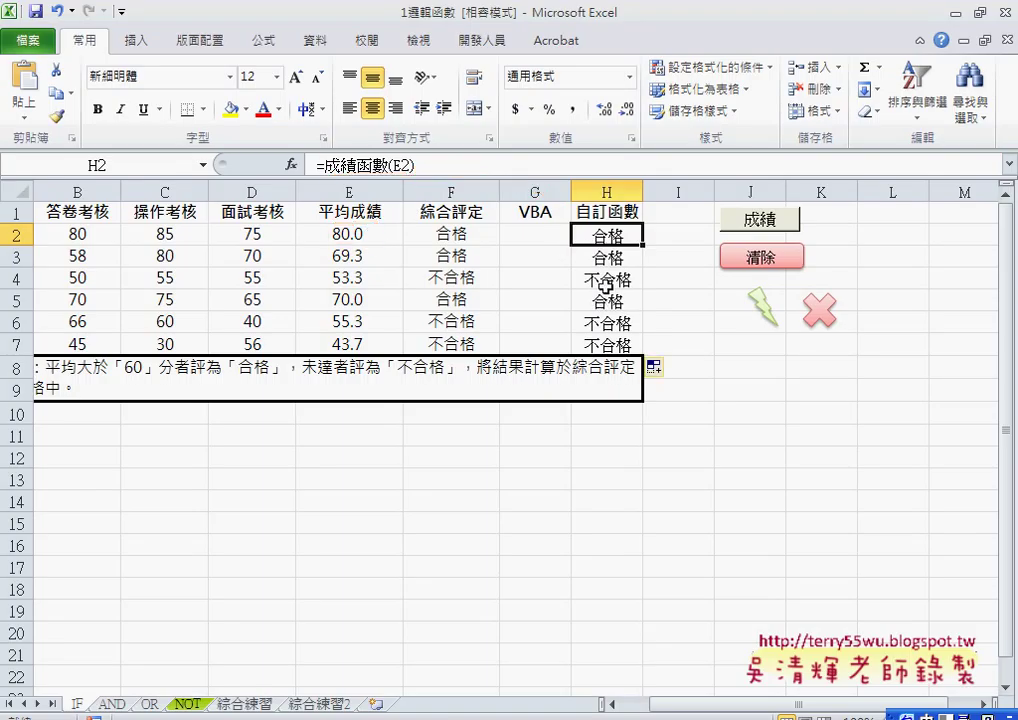
# Inspect the 成績函數 formulas in H3 through H7, ending back on H2
pyautogui.click(608, 262)
pyautogui.click(608, 280)
pyautogui.click(611, 299)
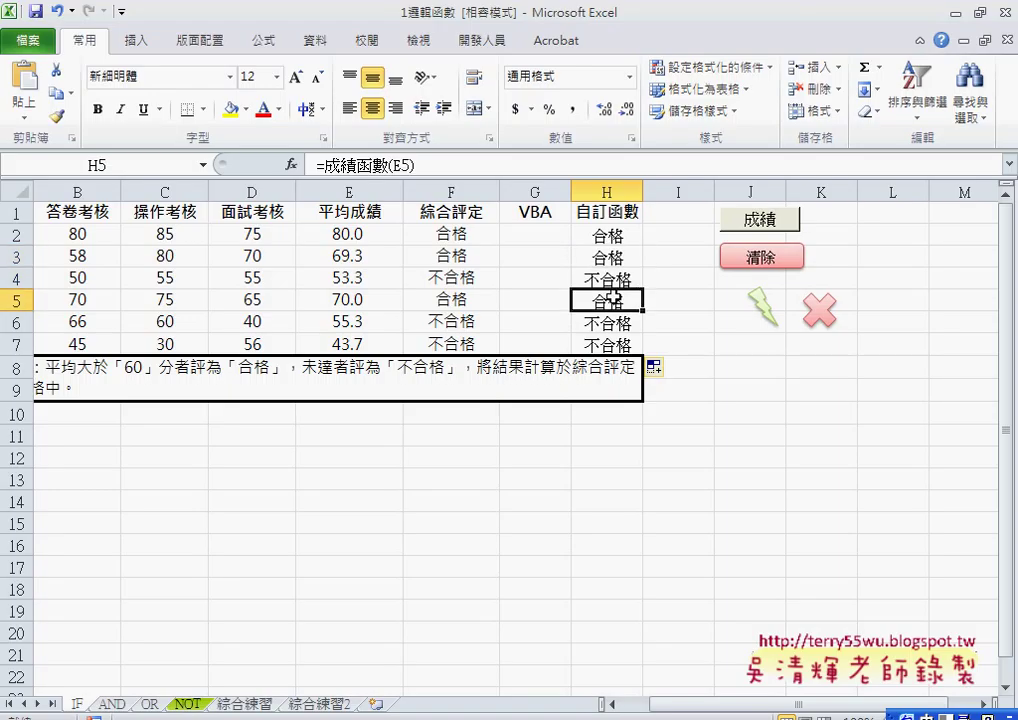
pyautogui.click(614, 320)
pyautogui.click(608, 344)
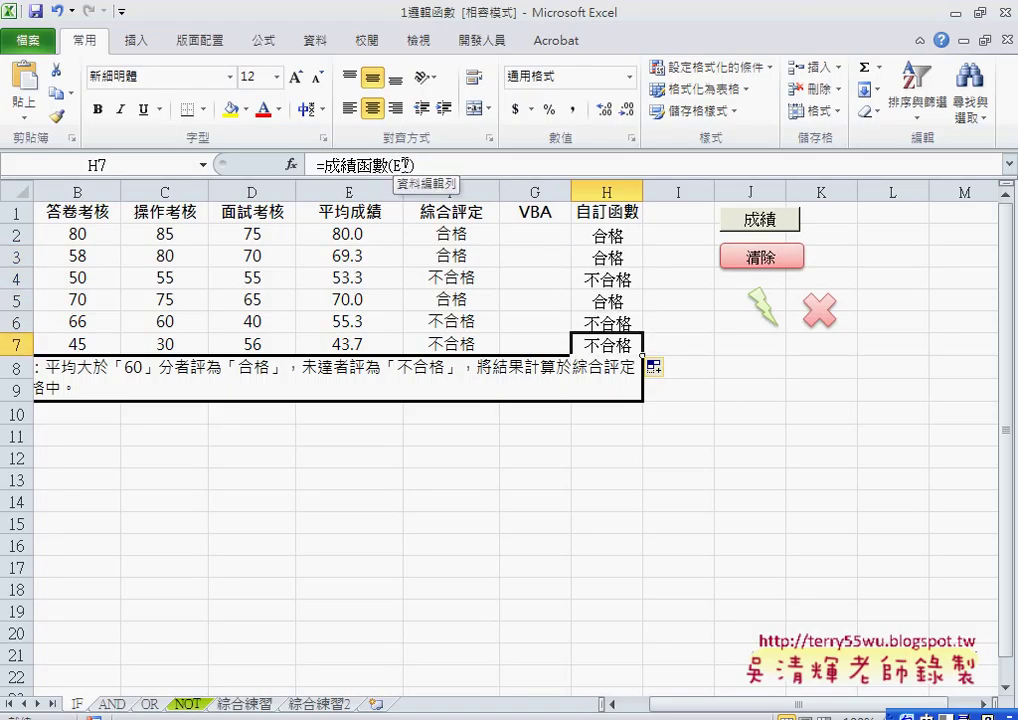
pyautogui.click(608, 236)
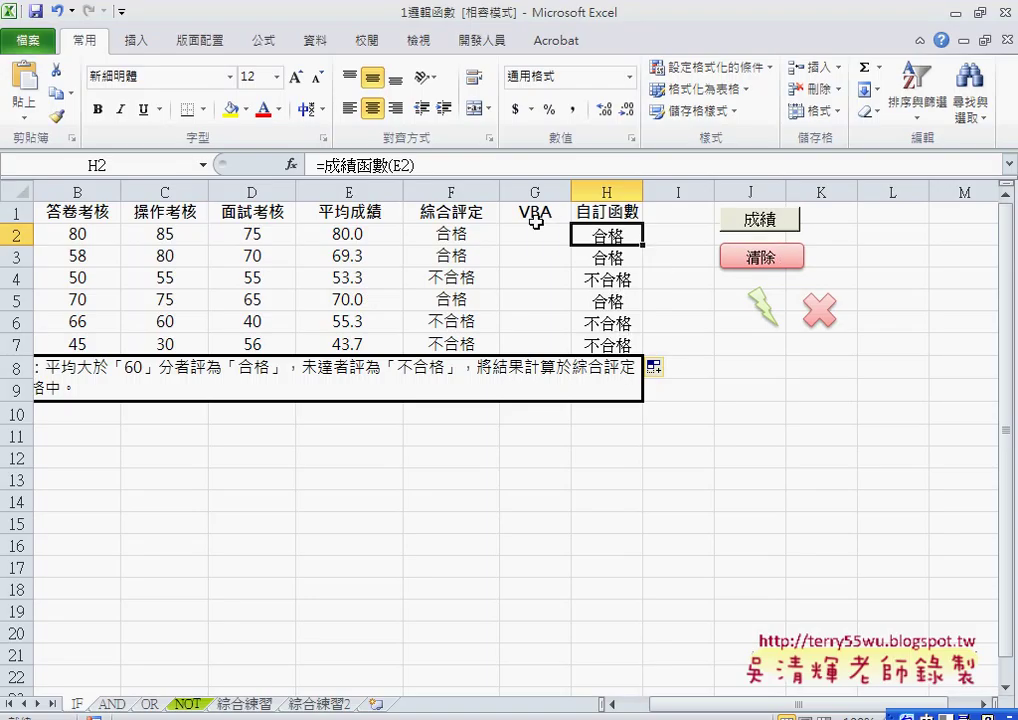
# Run the 成績 macro and clear column G three times to compare with column H, then switch to the browser
pyautogui.click(748, 222)
pyautogui.click(755, 257)
pyautogui.click(765, 225)
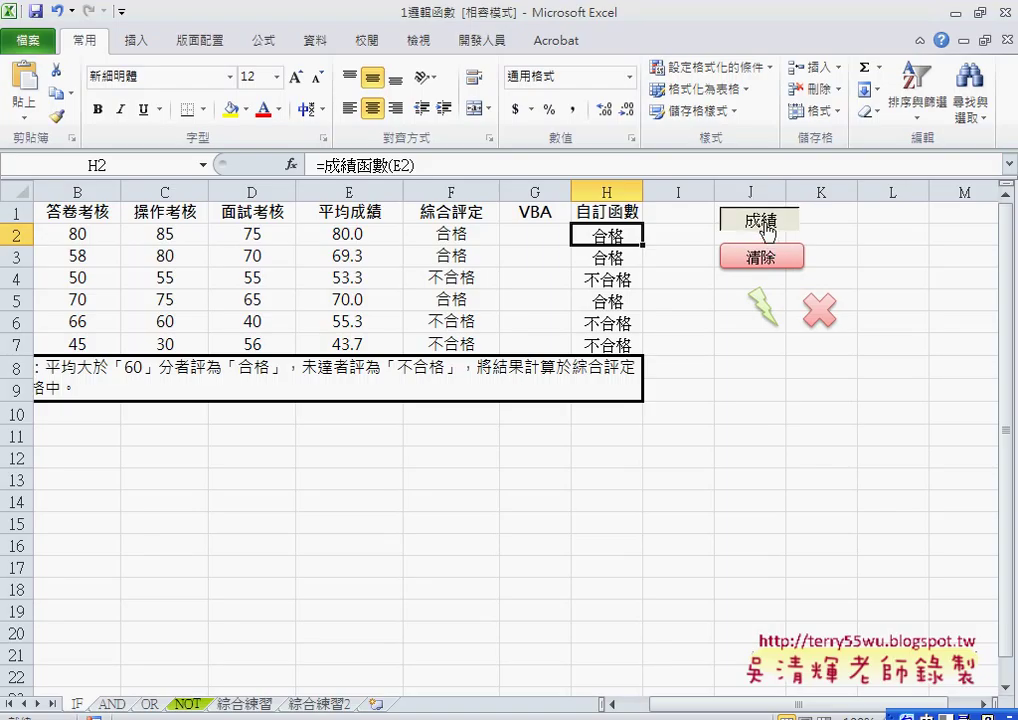
pyautogui.click(757, 257)
pyautogui.click(762, 226)
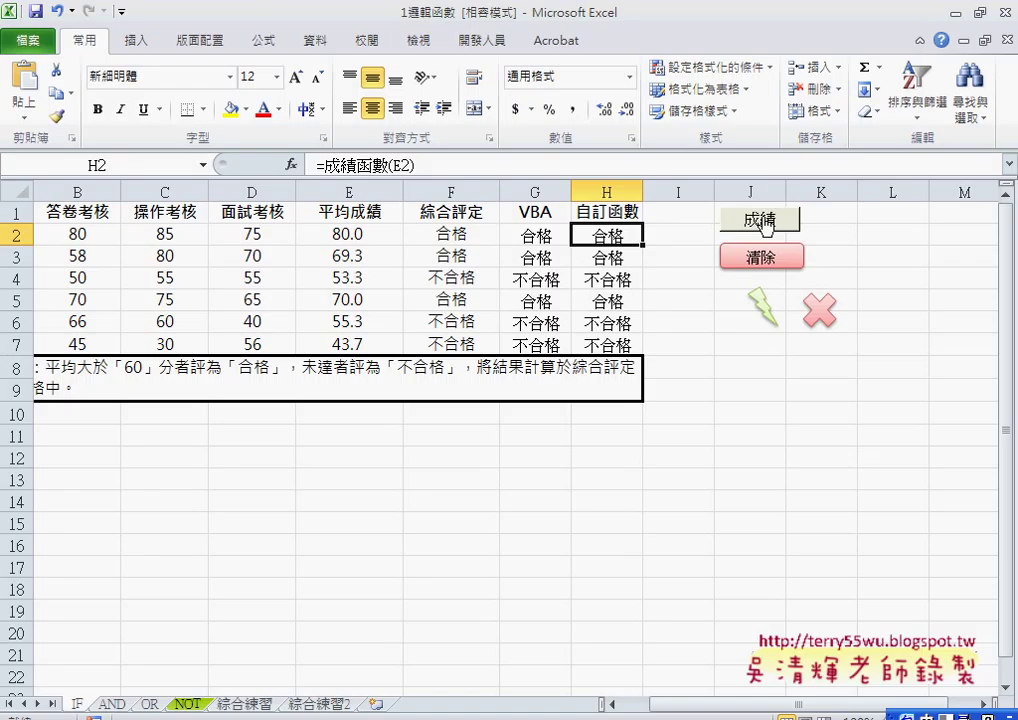
pyautogui.click(757, 257)
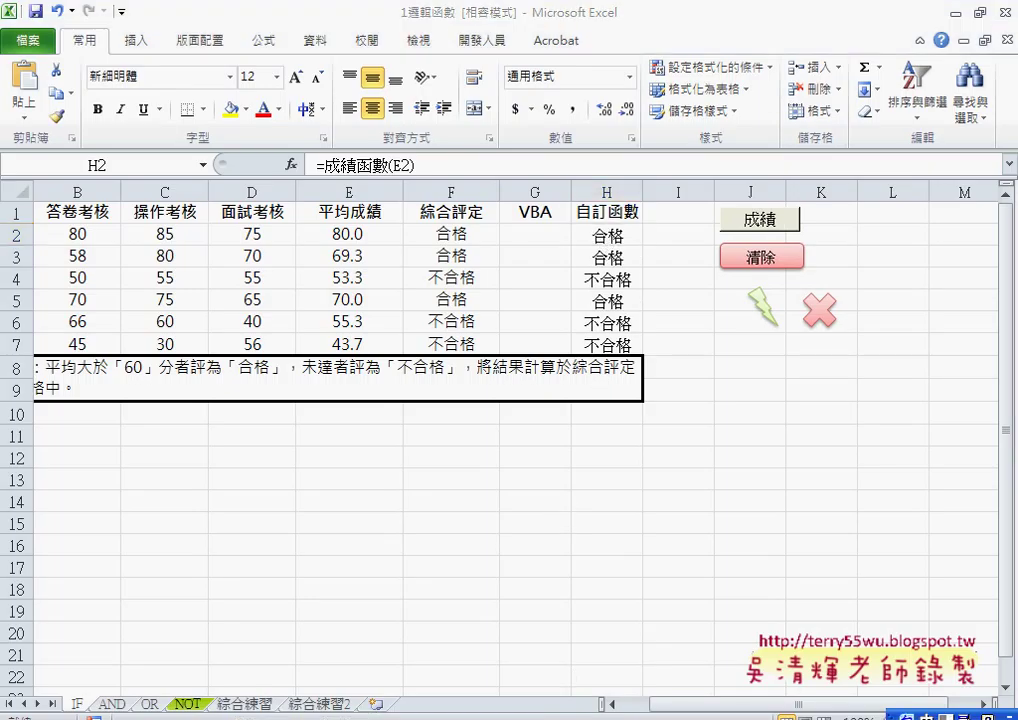
pyautogui.hotkey('alt', 'Tab')
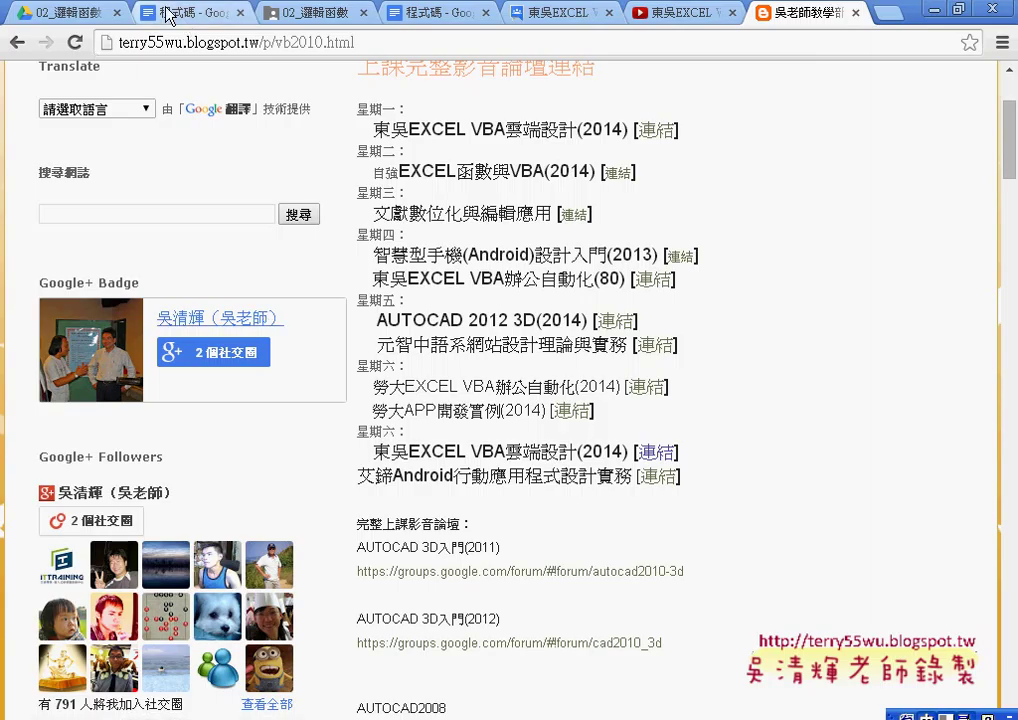
# Preview 01_IF邏輯轉成自訂函數.png in the 02_邏輯函數 Drive folder
pyautogui.click(302, 10)
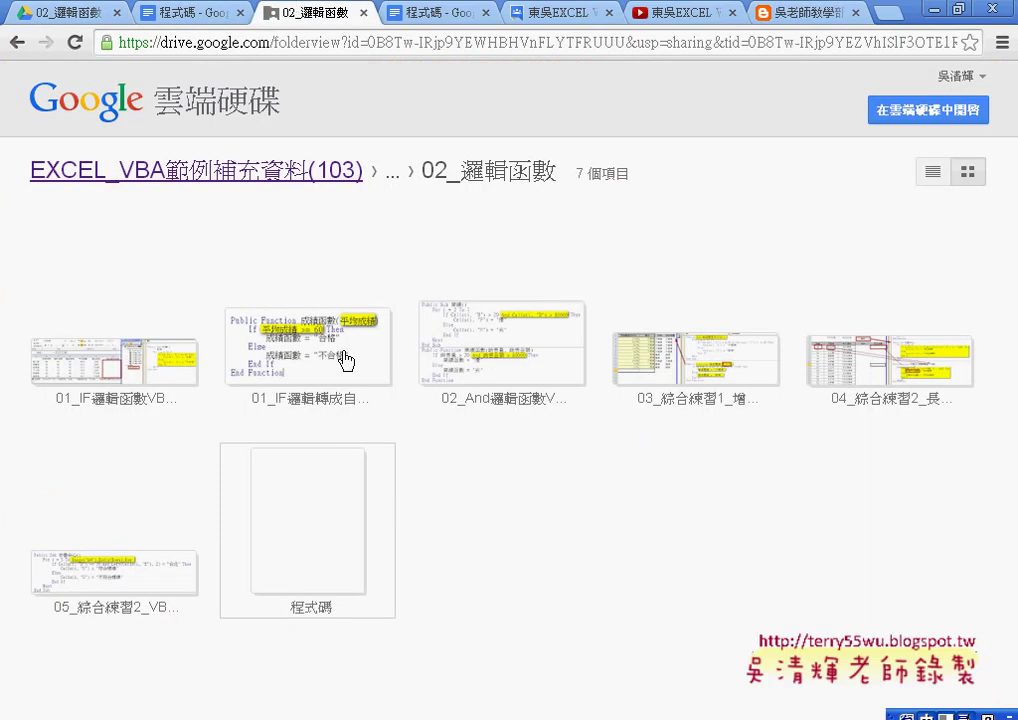
pyautogui.click(311, 370)
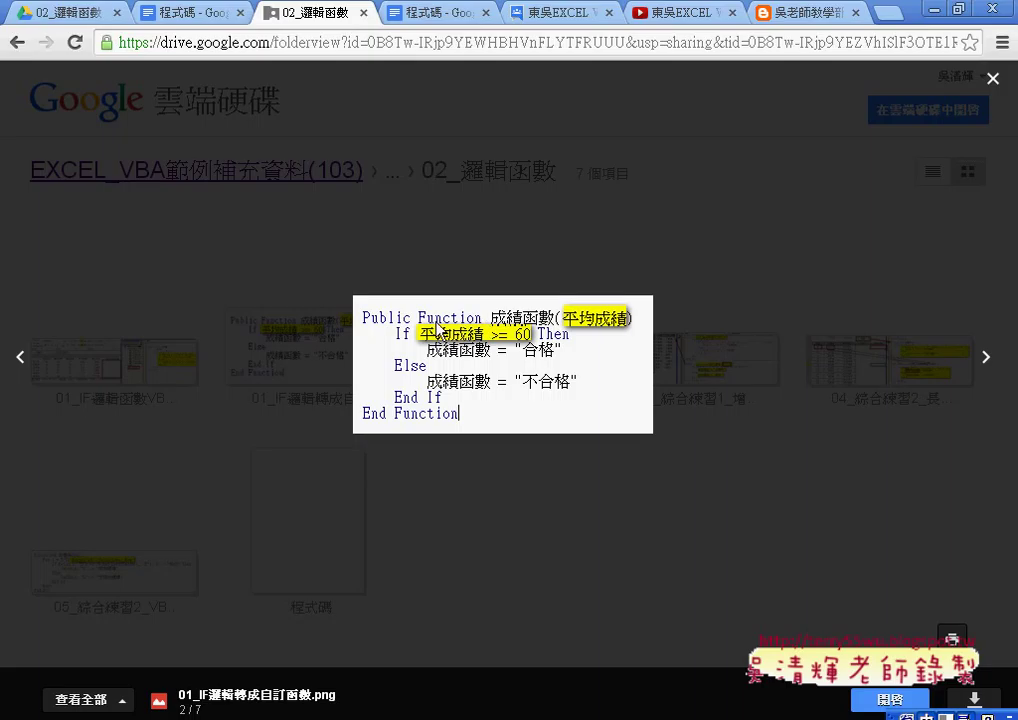